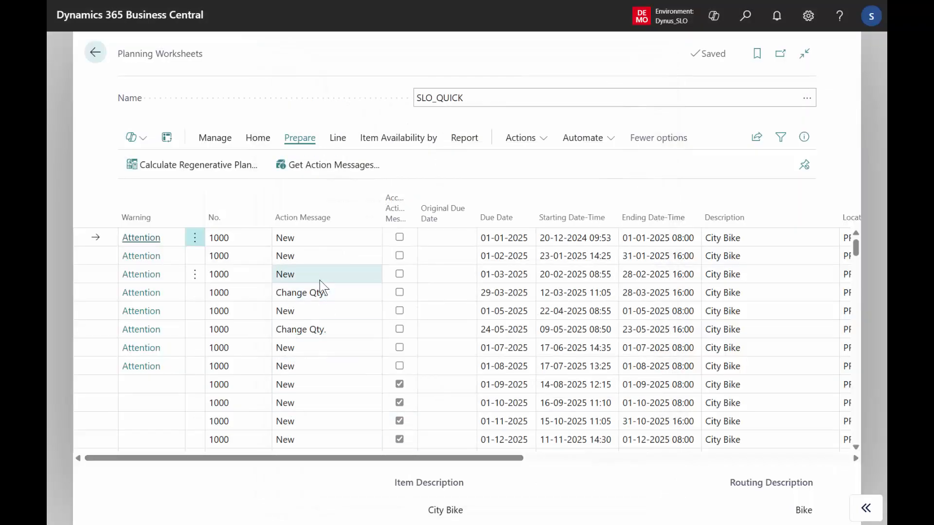
- Examine the action messages and dates on the City Bike planning lines, extending the row selection into the City Colibri Bike lines
{"action": "left_click", "coordinate": [320, 280]}
{"action": "key", "text": "Up"}
{"action": "key", "text": "Up"}
{"action": "key", "text": "Down"}
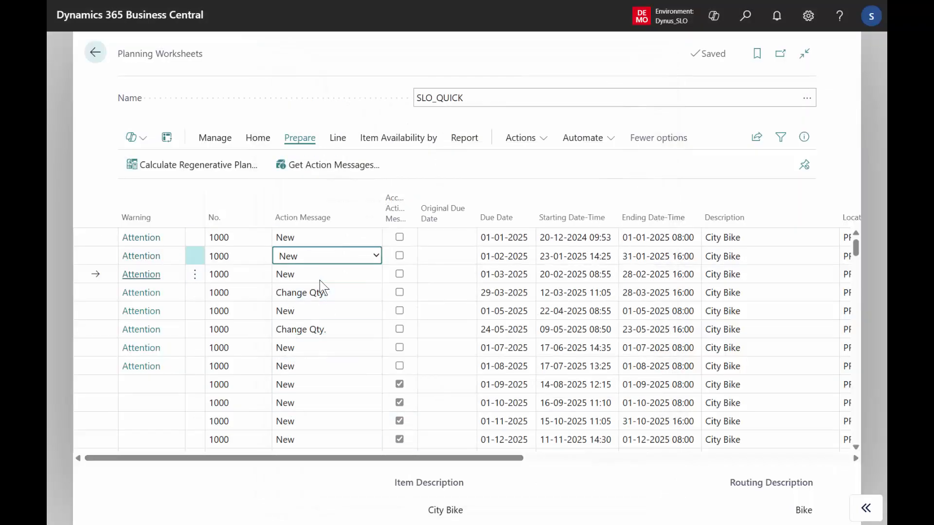
{"action": "key", "text": "Down"}
{"action": "key", "text": "Down"}
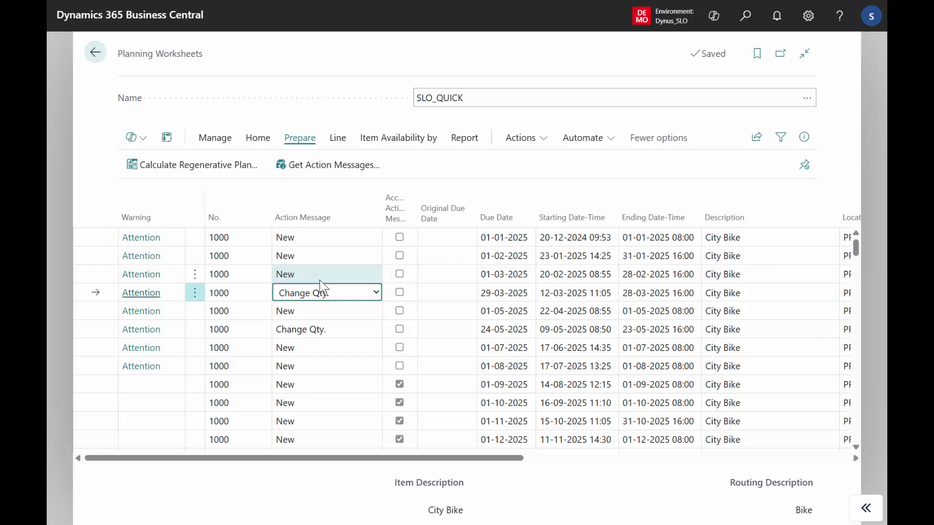
{"action": "key", "text": "Up"}
{"action": "key", "text": "Up"}
{"action": "key", "text": "Up"}
{"action": "key", "text": "shift+Down"}
{"action": "key", "text": "shift+Down"}
{"action": "key", "text": "shift+Down"}
{"action": "key", "text": "shift+Down"}
{"action": "key", "text": "shift+Down"}
{"action": "key", "text": "shift+Down"}
{"action": "key", "text": "shift+Down"}
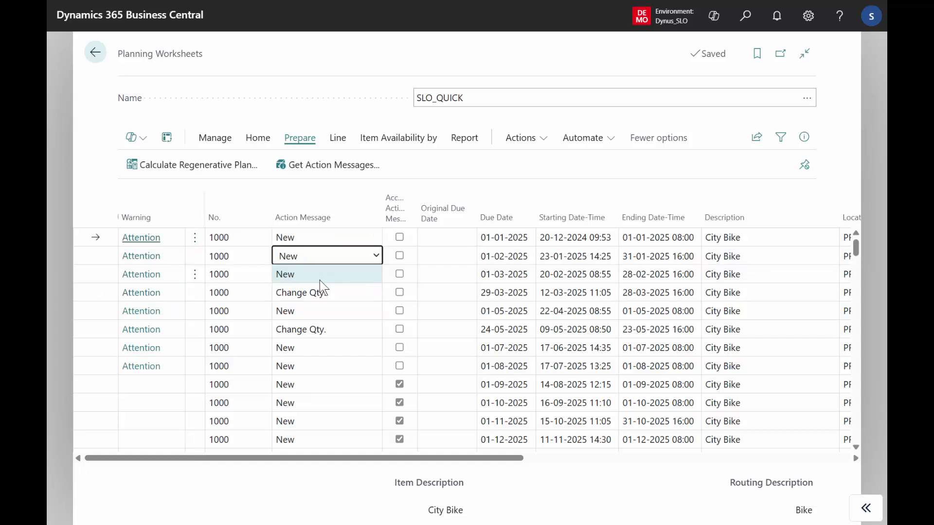
{"action": "key", "text": "shift+Down"}
{"action": "key", "text": "shift+Down"}
{"action": "key", "text": "shift+Down"}
{"action": "key", "text": "shift+Down"}
{"action": "key", "text": "shift+Down"}
{"action": "key", "text": "shift+Down"}
{"action": "key", "text": "shift+Down"}
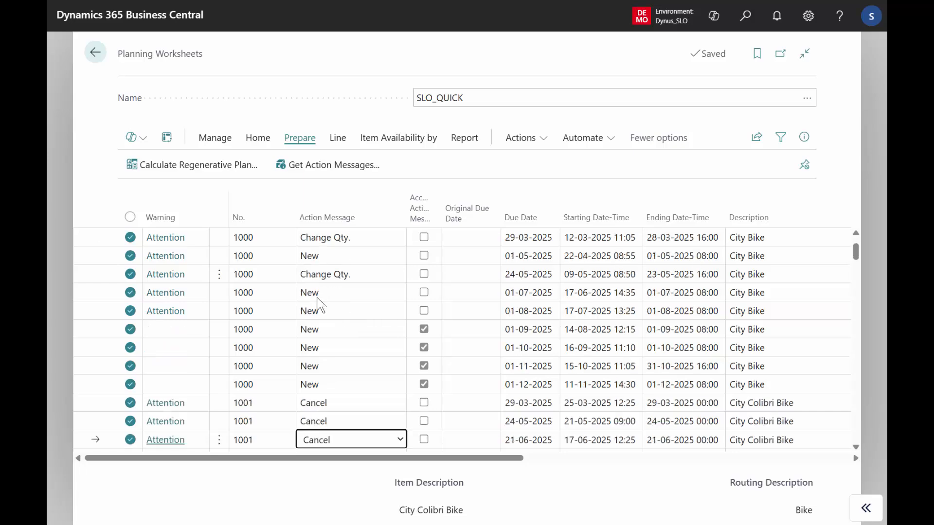
- Review the warnings and action messages on the remaining planning lines, from City Colibri Bike through the component items to Handlebars
{"action": "left_click", "coordinate": [354, 407]}
{"action": "key", "text": "Page_Down"}
{"action": "key", "text": "Page_Down"}
{"action": "key", "text": "Page_Down"}
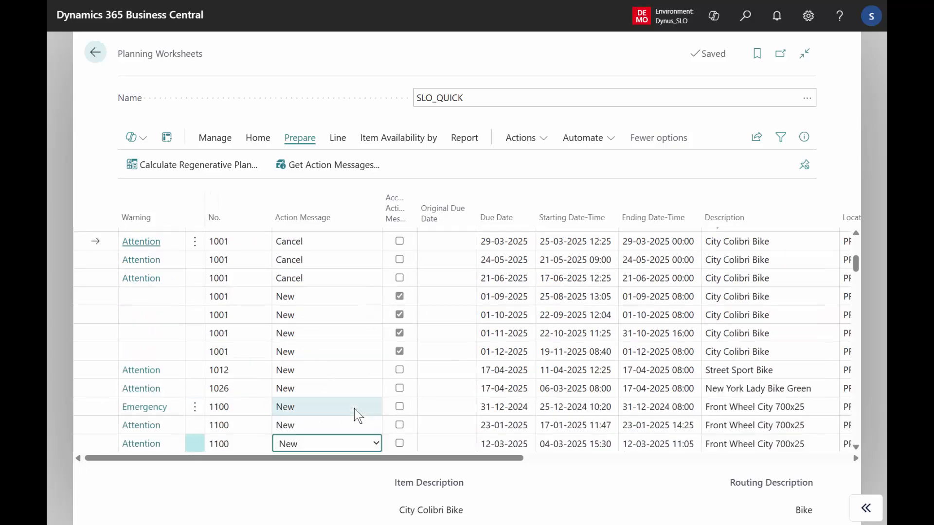
{"action": "key", "text": "Page_Down"}
{"action": "key", "text": "Page_Down"}
{"action": "key", "text": "Page_Down"}
{"action": "key", "text": "Page_Down"}
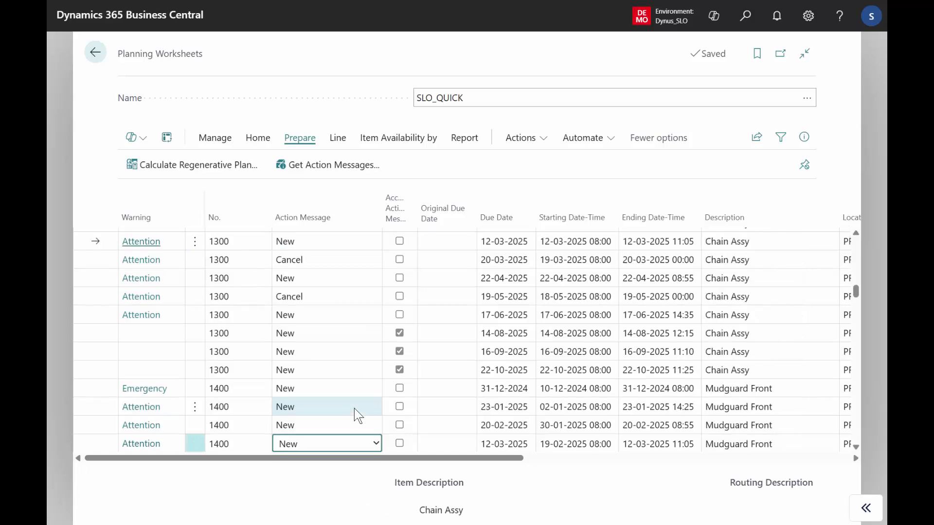
{"action": "key", "text": "Page_Down"}
{"action": "key", "text": "Page_Down"}
{"action": "key", "text": "Page_Down"}
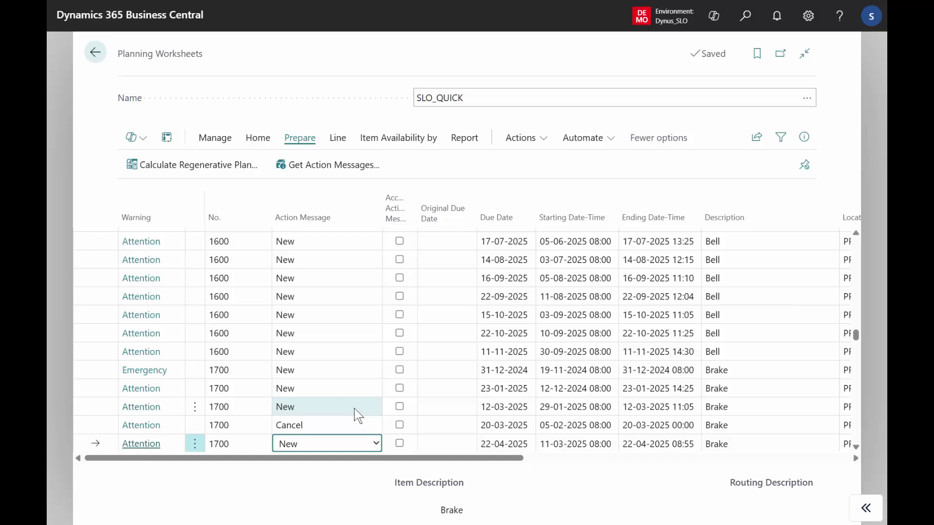
{"action": "key", "text": "Page_Down"}
{"action": "key", "text": "Page_Down"}
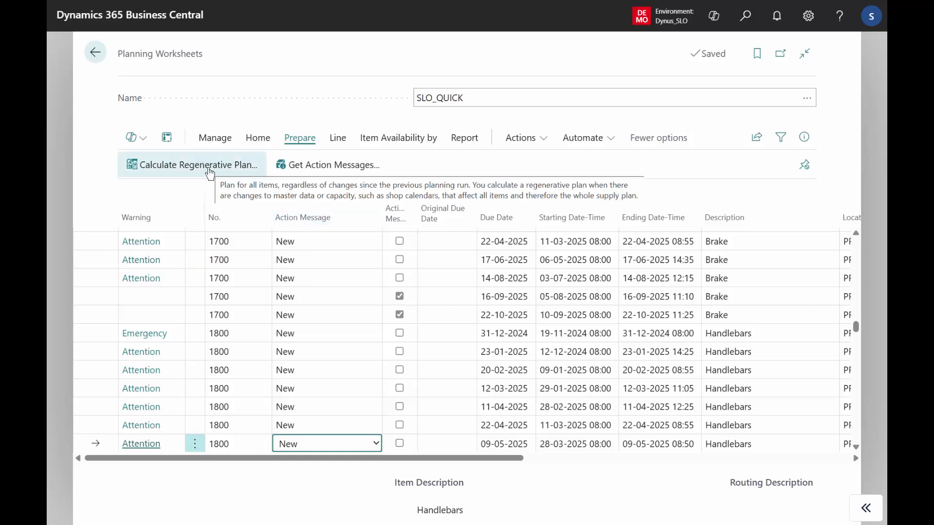
- Calculate the regenerative plan with MPS and MRP from 01-01-2025 to 31-12-2025, clearing the forecast selection
{"action": "left_click", "coordinate": [365, 357]}
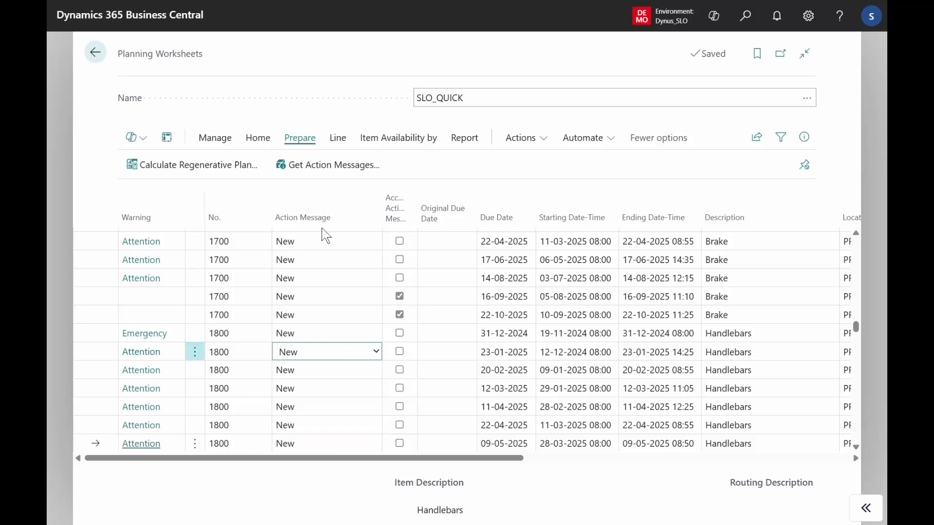
{"action": "left_click", "coordinate": [215, 162]}
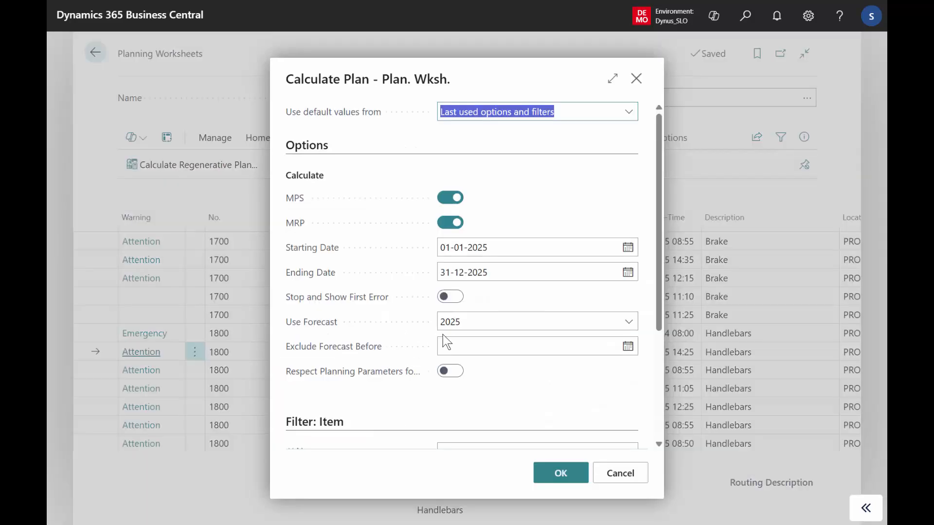
{"action": "left_click", "coordinate": [460, 319]}
{"action": "key", "text": "BackSpace"}
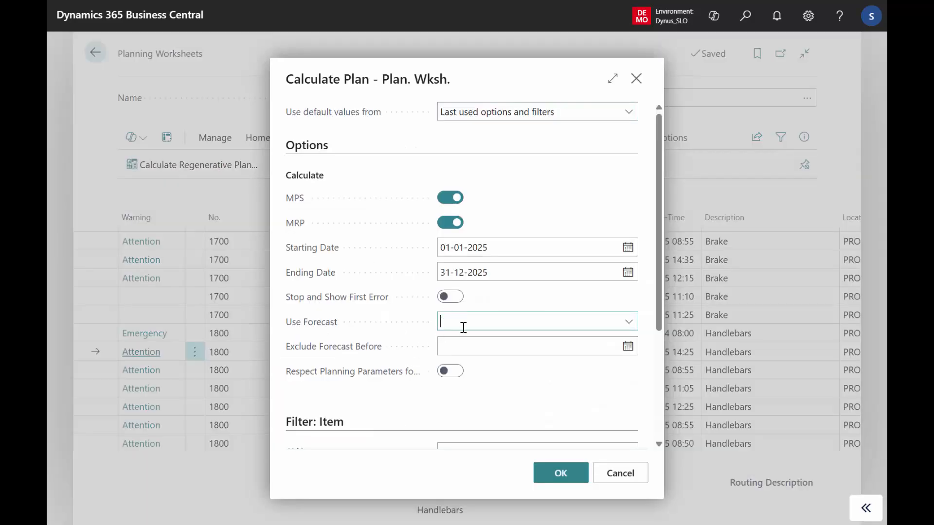
{"action": "left_click", "coordinate": [559, 473]}
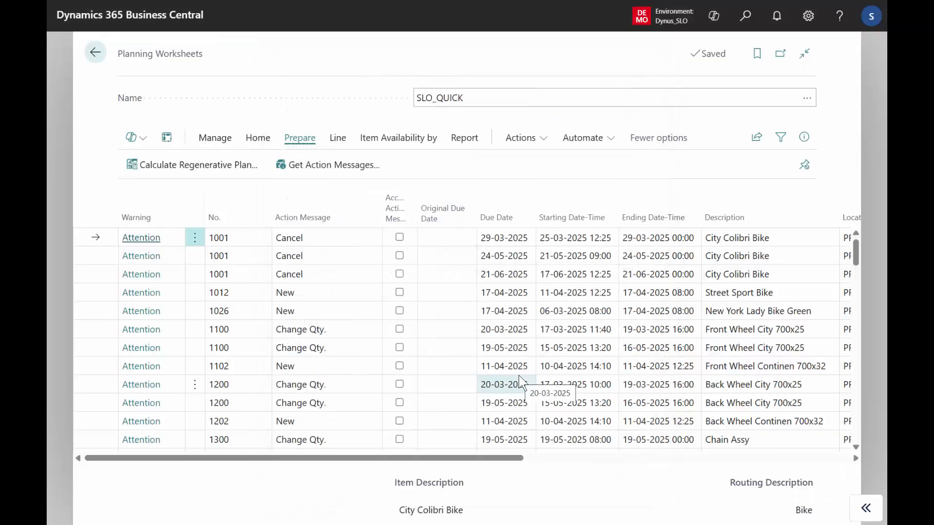
- Examine the items, action messages and dates on the recalculated planning lines, from City Colibri Bike down to Rim
{"action": "left_click", "coordinate": [305, 239]}
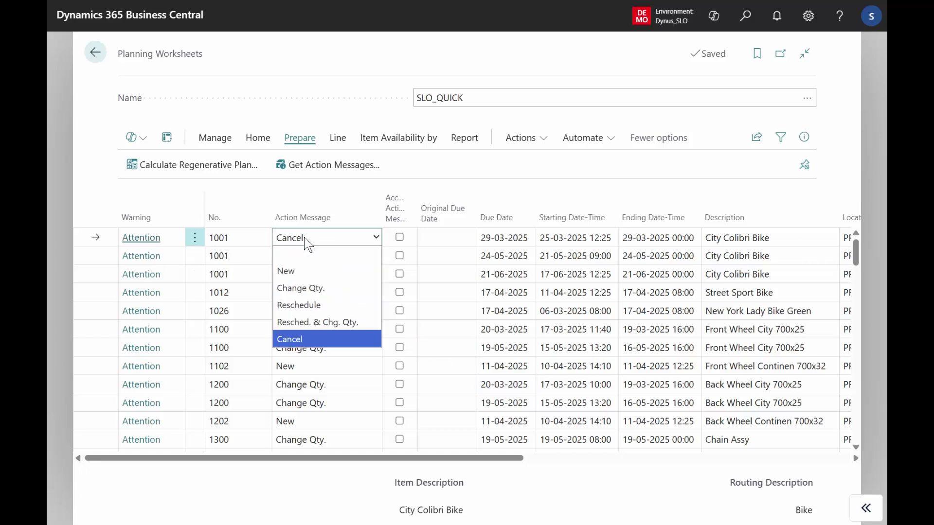
{"action": "left_click", "coordinate": [259, 239]}
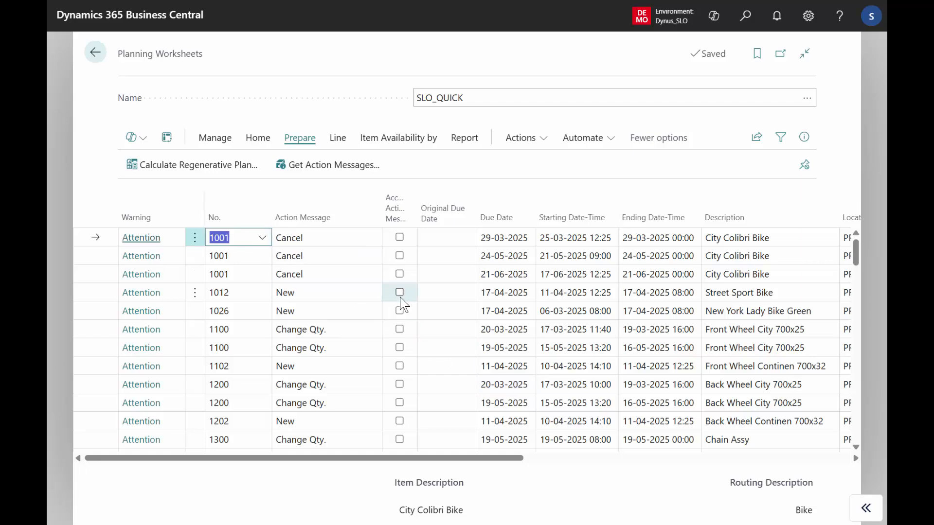
{"action": "key", "text": "Down"}
{"action": "key", "text": "Down"}
{"action": "key", "text": "Down"}
{"action": "key", "text": "Down"}
{"action": "key", "text": "Down"}
{"action": "key", "text": "Down"}
{"action": "key", "text": "Down"}
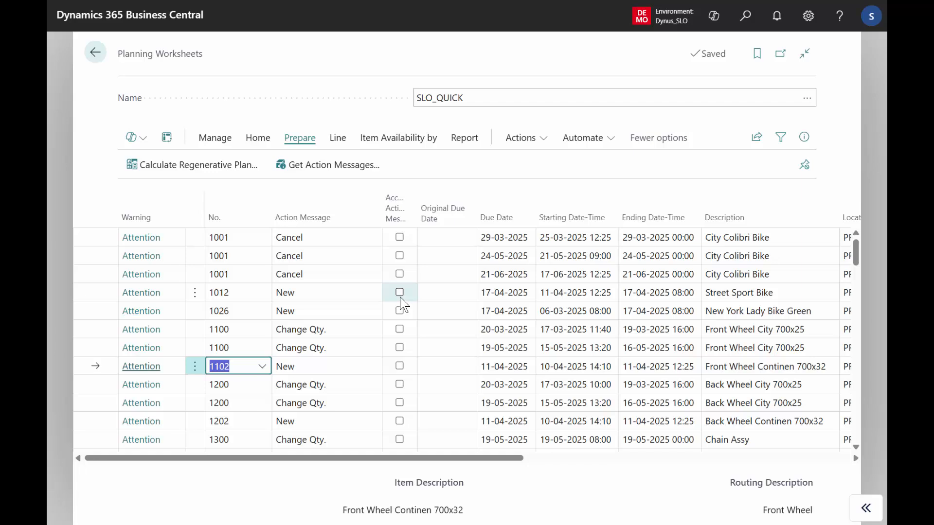
{"action": "key", "text": "Down"}
{"action": "key", "text": "Down"}
{"action": "key", "text": "Down"}
{"action": "key", "text": "Down"}
{"action": "key", "text": "Page_Down"}
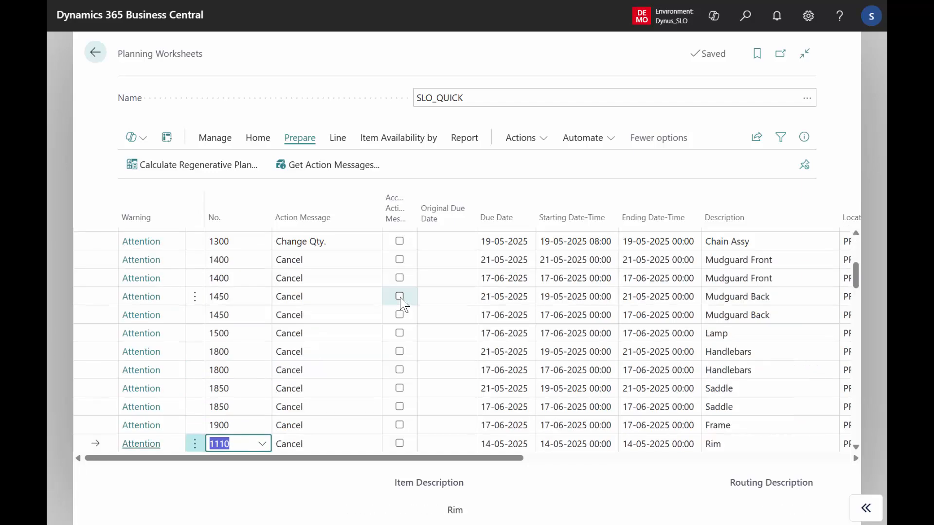
- Delete all lines from the SLO_QUICK planning worksheet
{"action": "key", "text": "ctrl+a"}
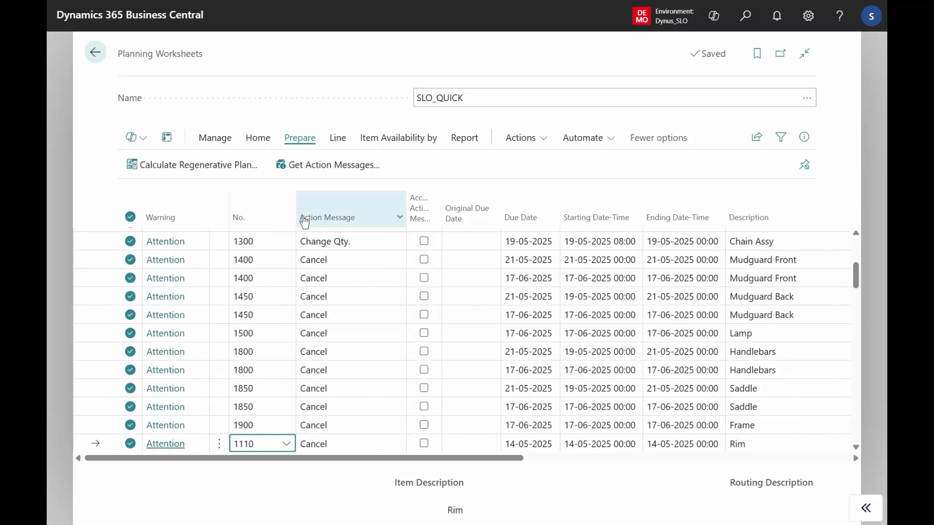
{"action": "left_click", "coordinate": [215, 137]}
{"action": "left_click", "coordinate": [167, 165]}
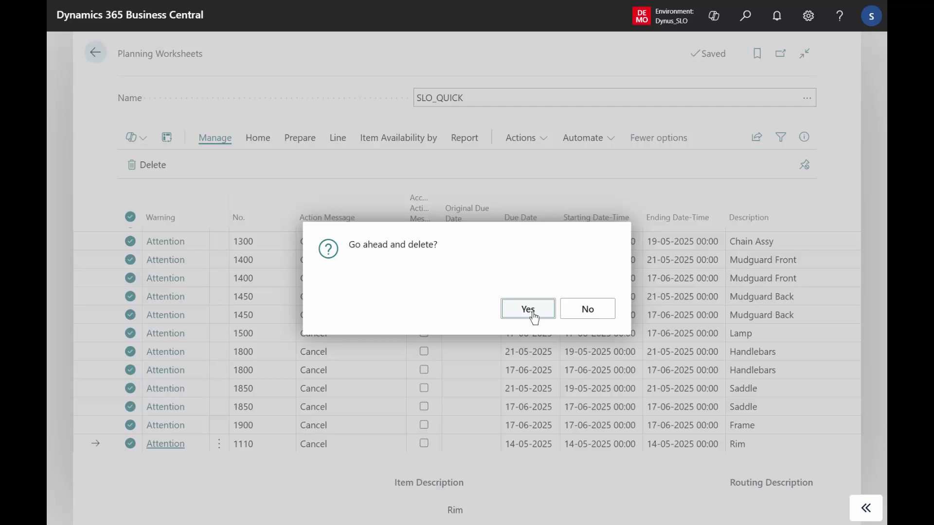
{"action": "left_click", "coordinate": [528, 309]}
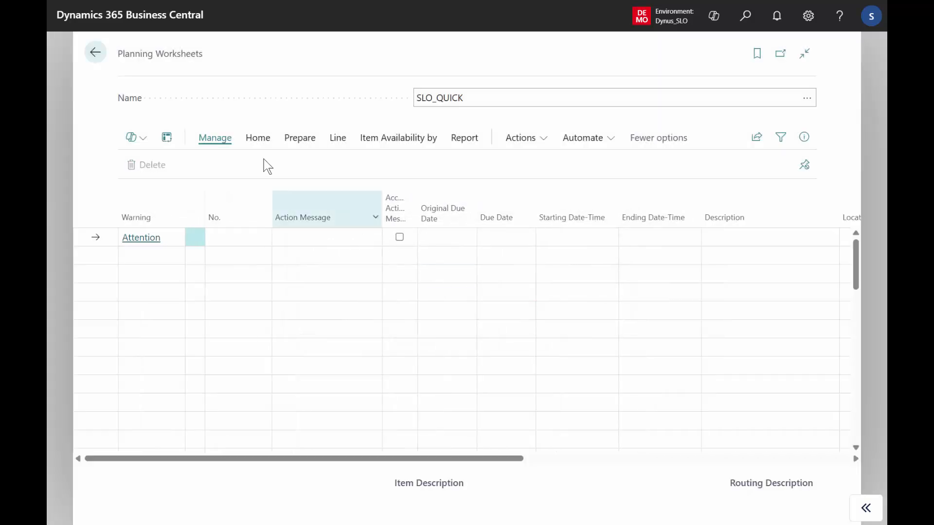
- Leave the planning worksheet, search for "simp mrp" and open the Reverse Planning - Simple MRP Planning page
{"action": "left_click", "coordinate": [94, 55]}
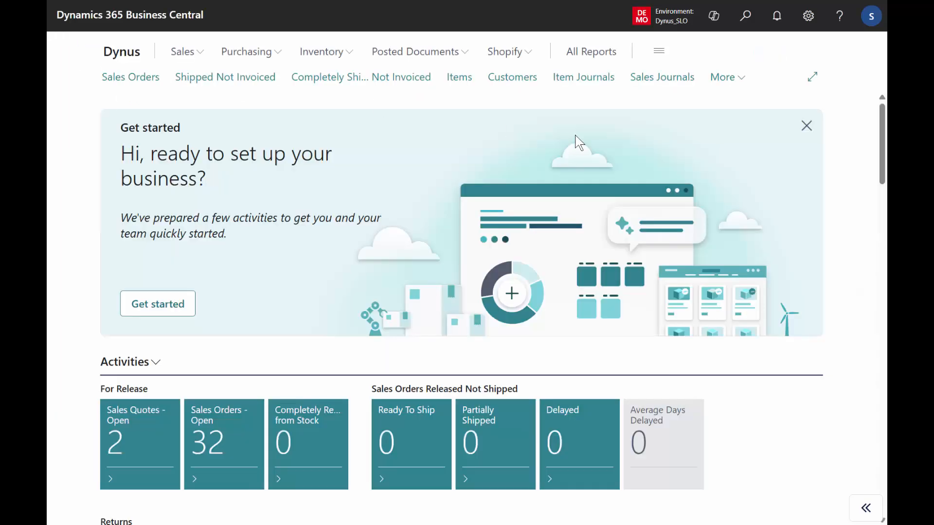
{"action": "left_click", "coordinate": [744, 17]}
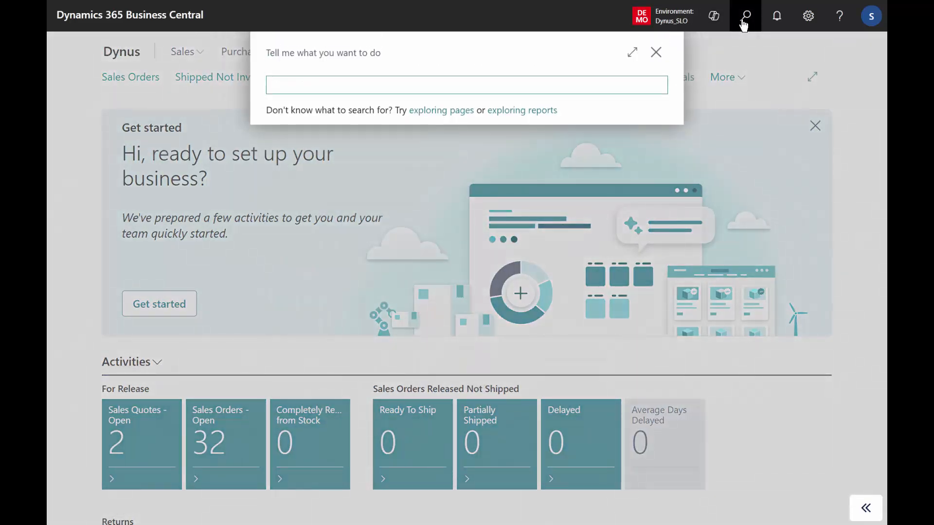
{"action": "type", "text": "simp mrp"}
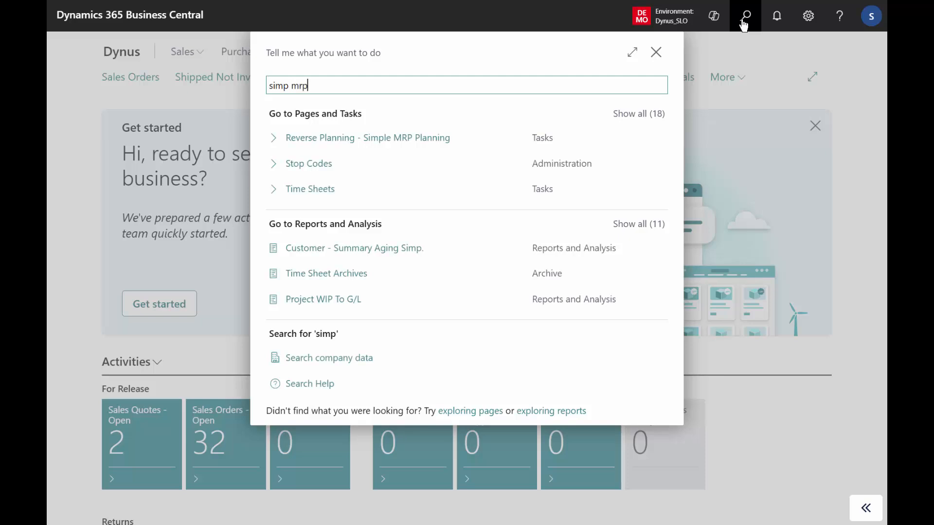
{"action": "left_click", "coordinate": [380, 143]}
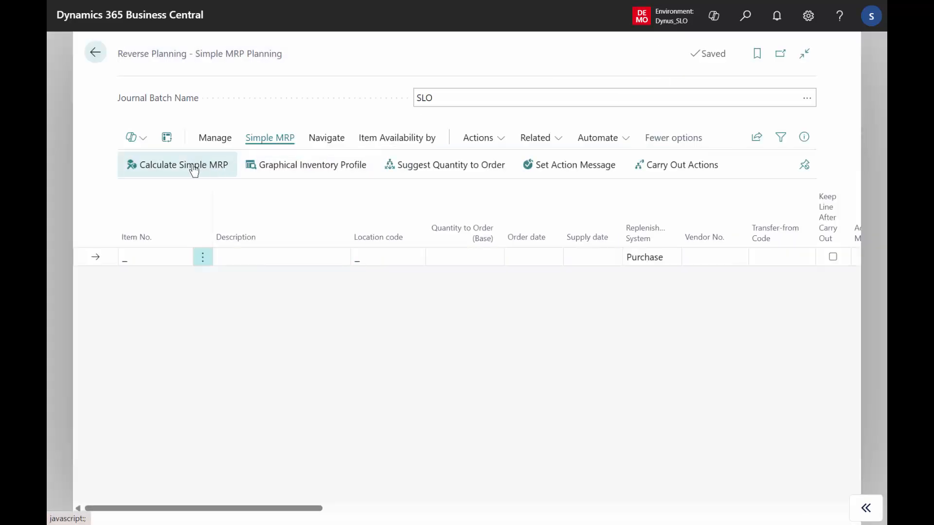
- Calculate Simple MRP using the FIND CRITICAL ITEMS planning template, keeping the PRODUCTION location filter
{"action": "left_click", "coordinate": [194, 165]}
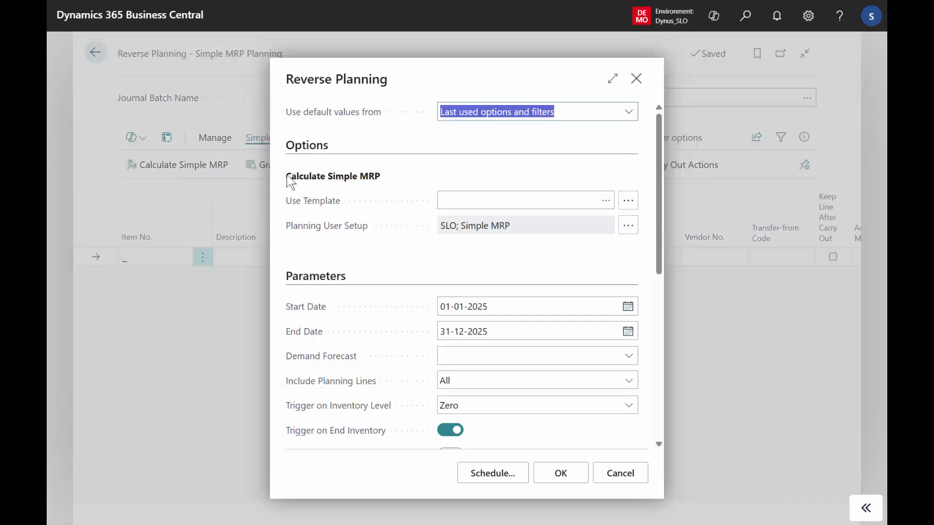
{"action": "left_click", "coordinate": [605, 201]}
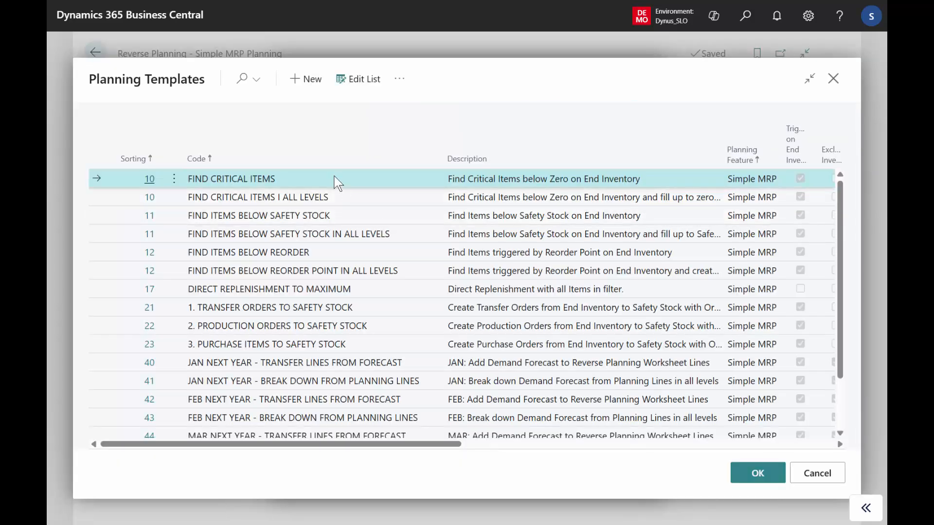
{"action": "left_click", "coordinate": [758, 474]}
{"action": "left_click", "coordinate": [578, 316]}
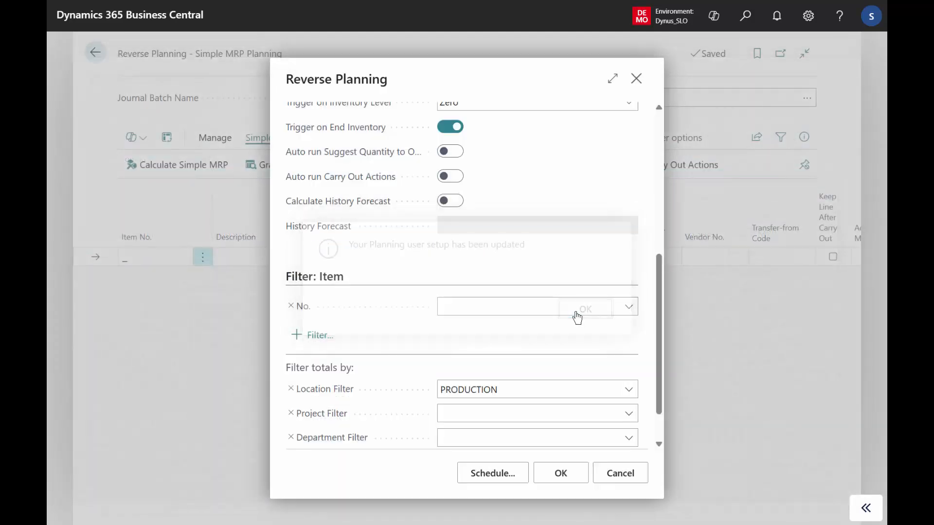
{"action": "left_click", "coordinate": [559, 472]}
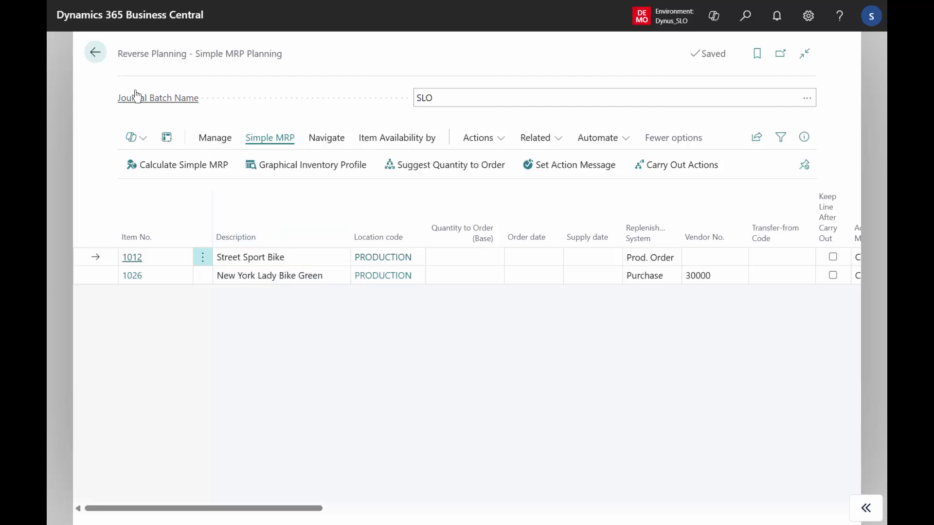
{"action": "left_click", "coordinate": [96, 54]}
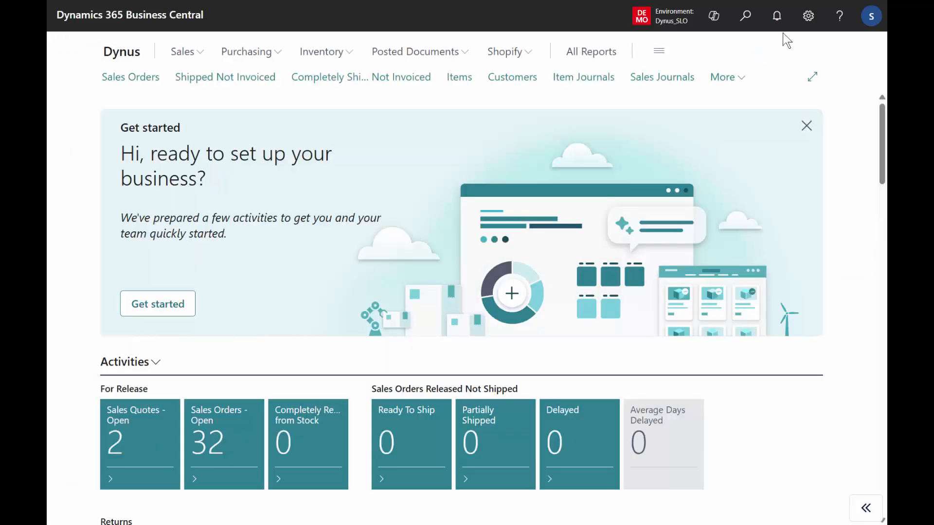
{"action": "left_click", "coordinate": [747, 16]}
{"action": "type", "text": "mov"}
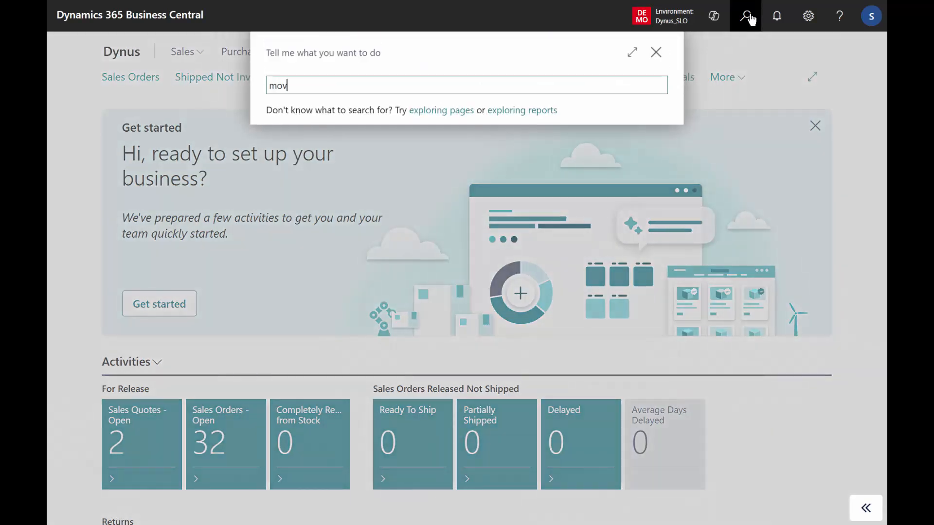
{"action": "type", "text": "ee"}
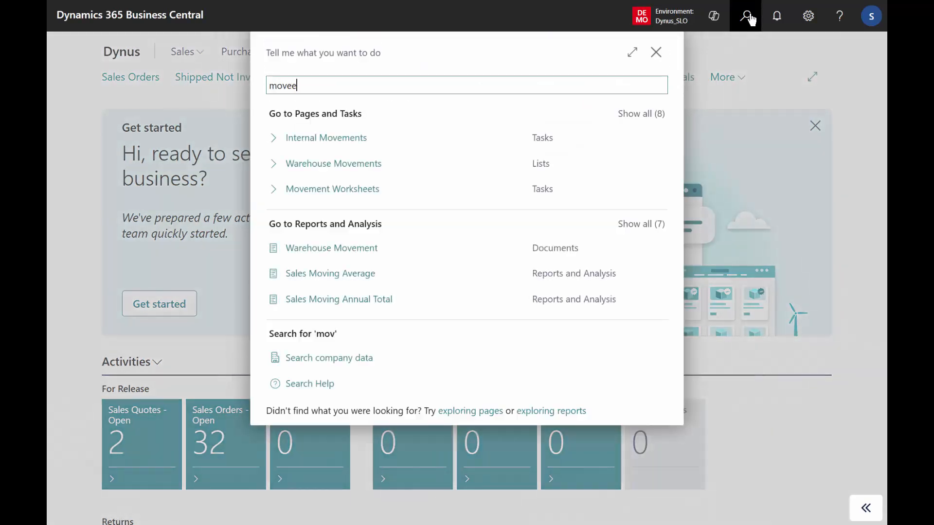
{"action": "key", "text": "BackSpace"}
{"action": "key", "text": "BackSpace"}
{"action": "key", "text": "BackSpace"}
{"action": "key", "text": "BackSpace"}
{"action": "key", "text": "BackSpace"}
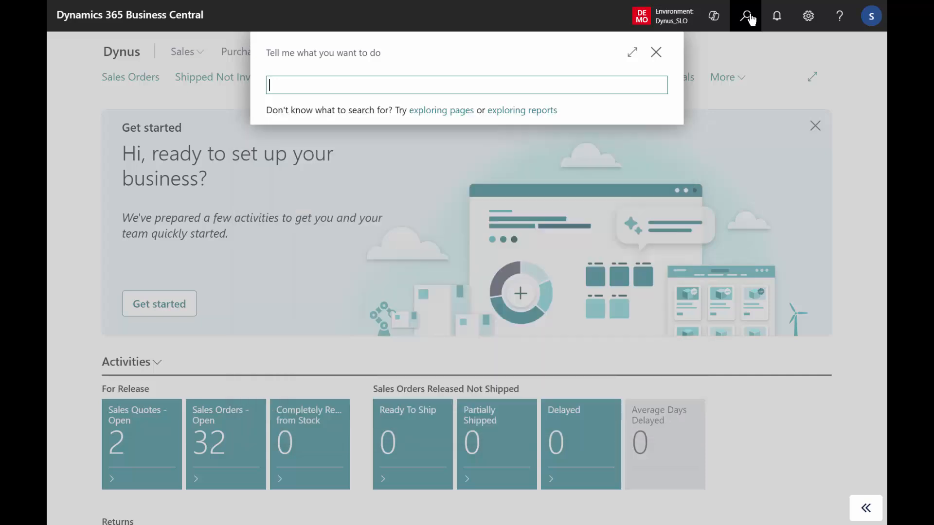
{"action": "type", "text": "simple"}
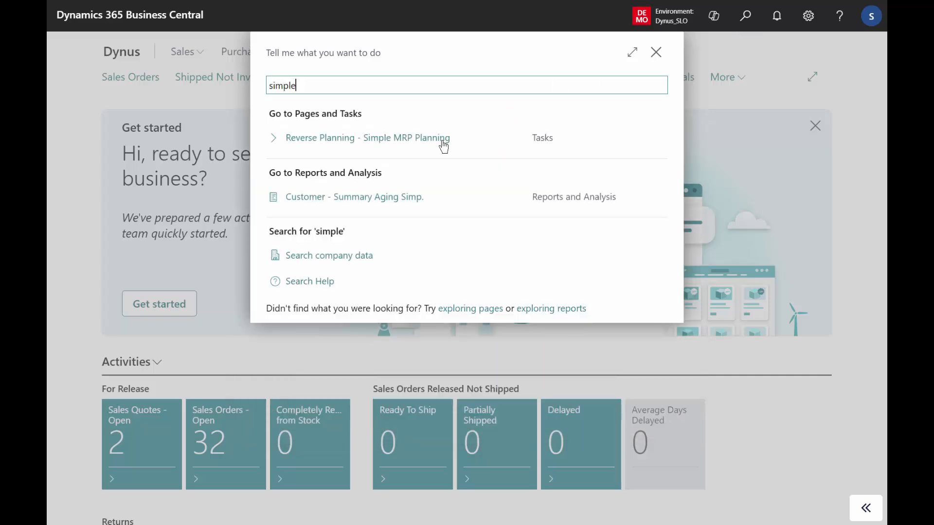
{"action": "left_click", "coordinate": [436, 141]}
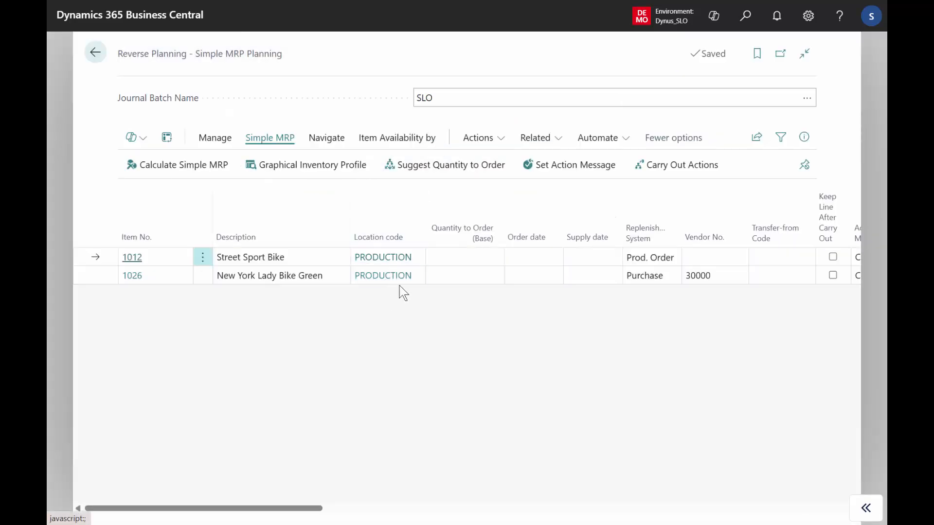
- Suggest the quantity to order for the Simple MRP lines, calculating from End Inventory to Zero with the BACKWARD FROM DUE DATE template
{"action": "left_click", "coordinate": [432, 168]}
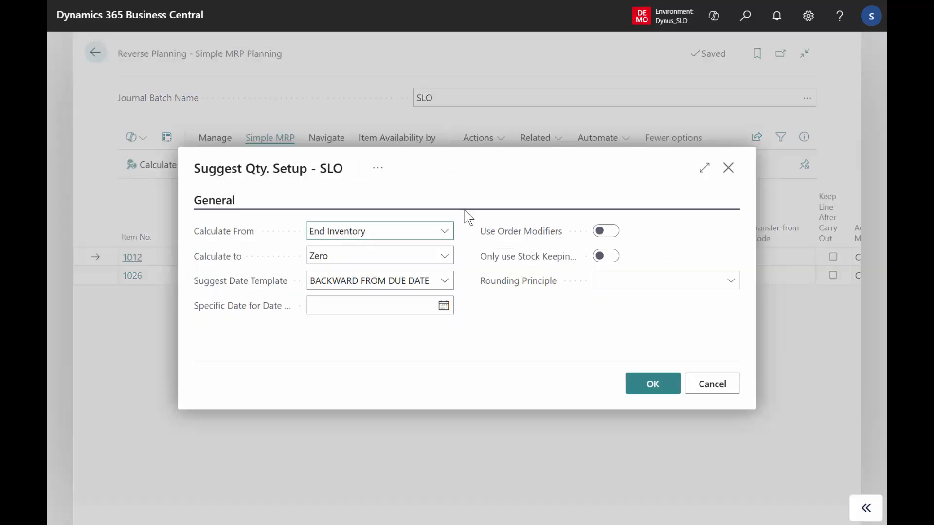
{"action": "left_click", "coordinate": [650, 385]}
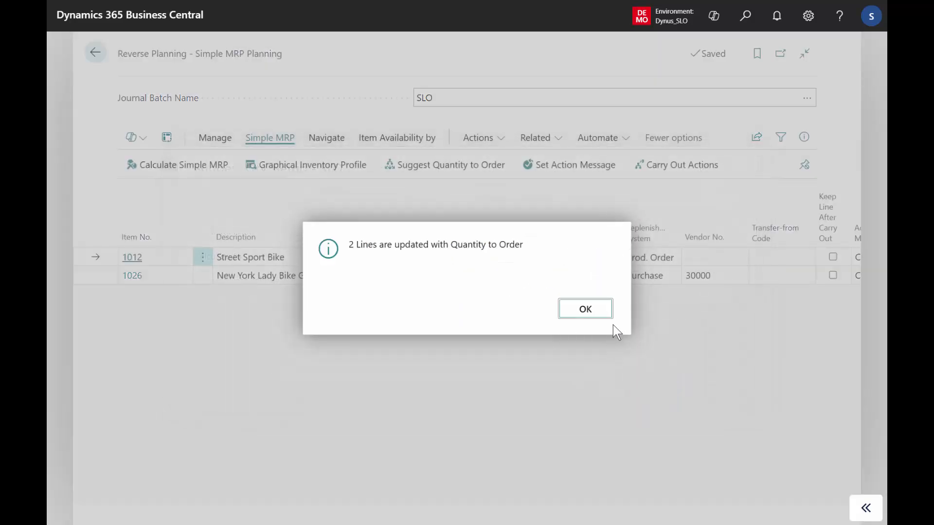
- Set the action messages on the Simple MRP lines, carry out the actions and open the Reverse Planning Worksheet
{"action": "left_click", "coordinate": [597, 314]}
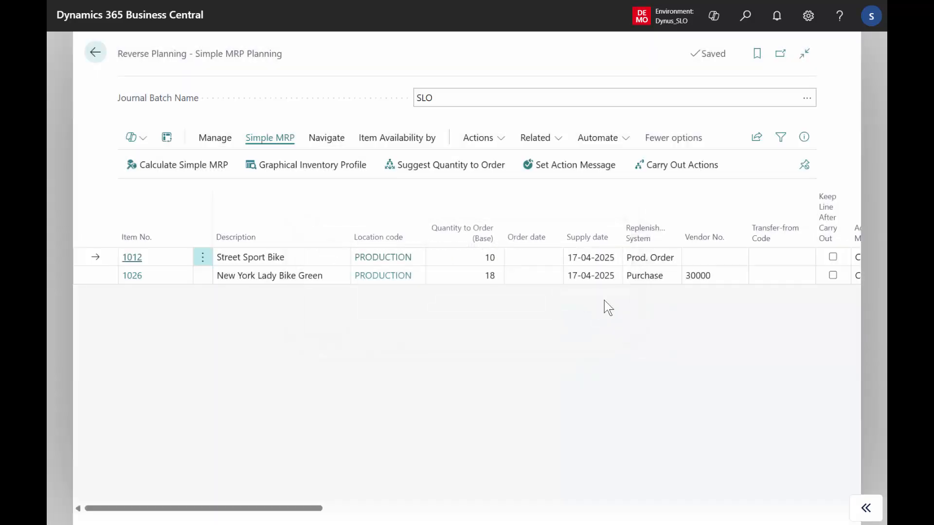
{"action": "left_click", "coordinate": [595, 168]}
{"action": "left_click", "coordinate": [527, 309]}
{"action": "left_click", "coordinate": [681, 167]}
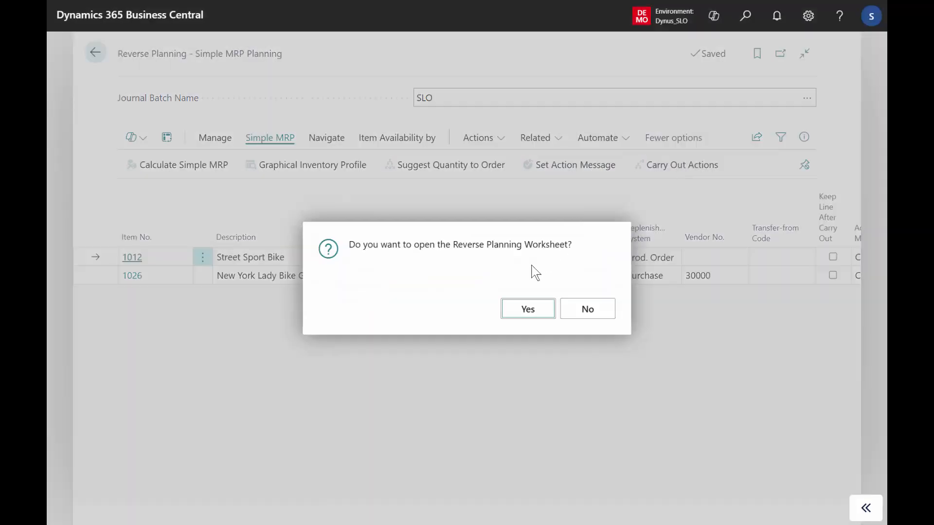
{"action": "left_click", "coordinate": [525, 310]}
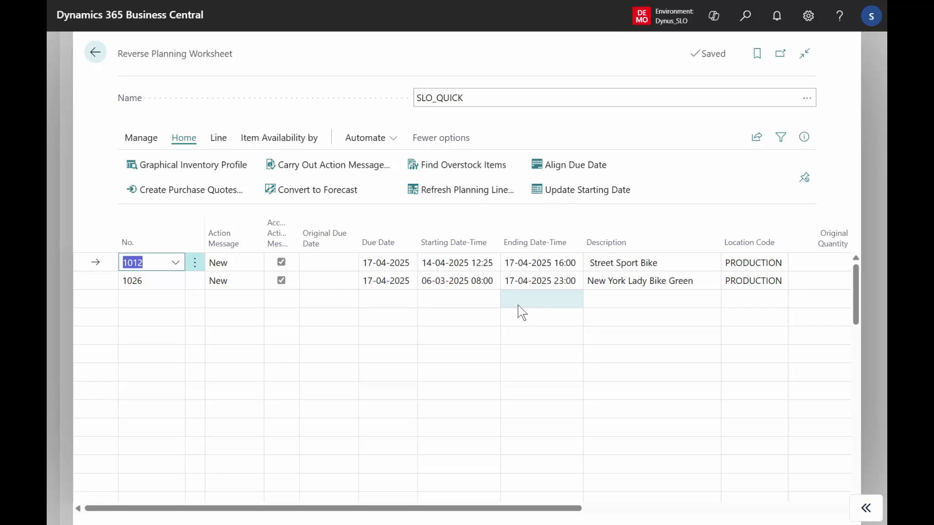
- Delete the lines for items 1012 and 1026 from the SLO_QUICK Reverse Planning Worksheet
{"action": "left_click", "coordinate": [466, 266]}
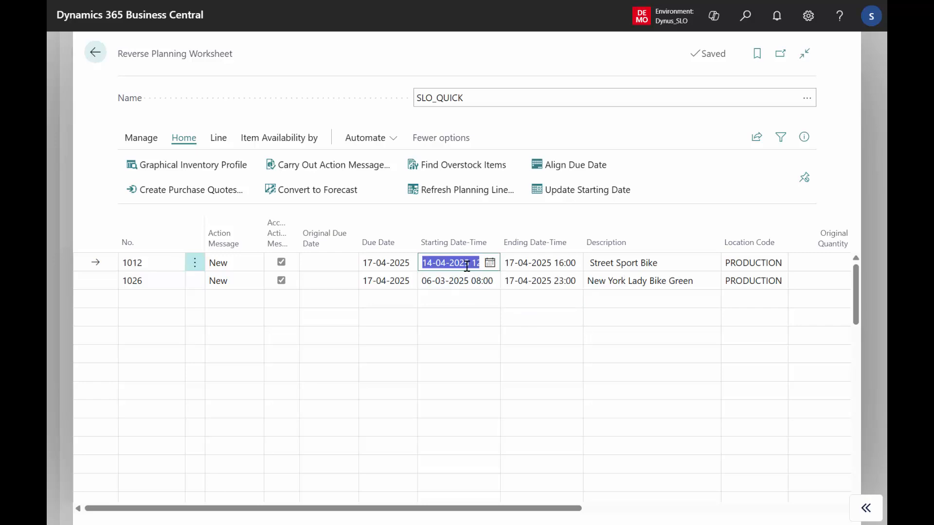
{"action": "key", "text": "shift+Down"}
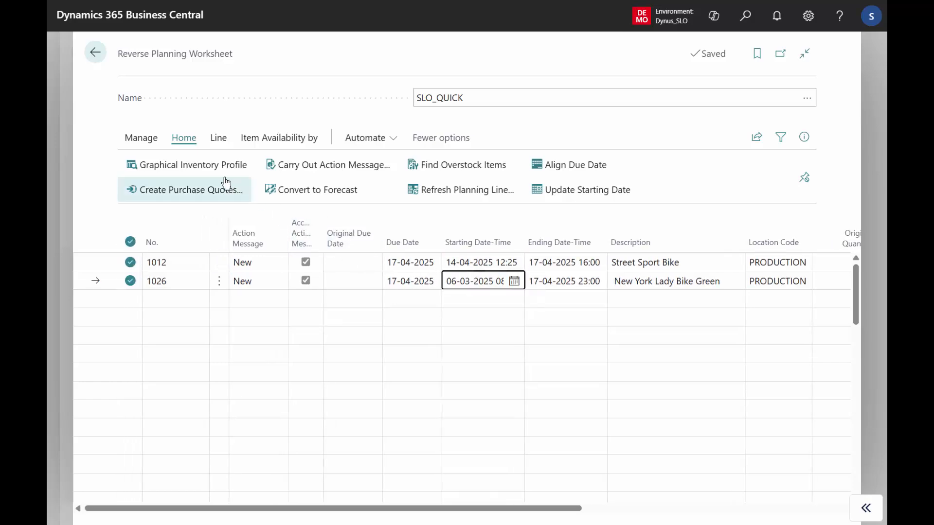
{"action": "left_click", "coordinate": [160, 147]}
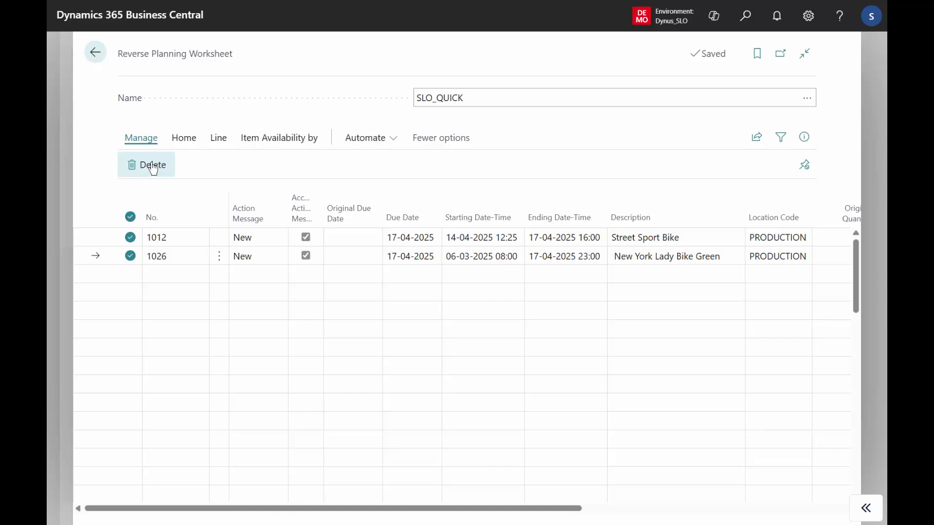
{"action": "left_click", "coordinate": [154, 168]}
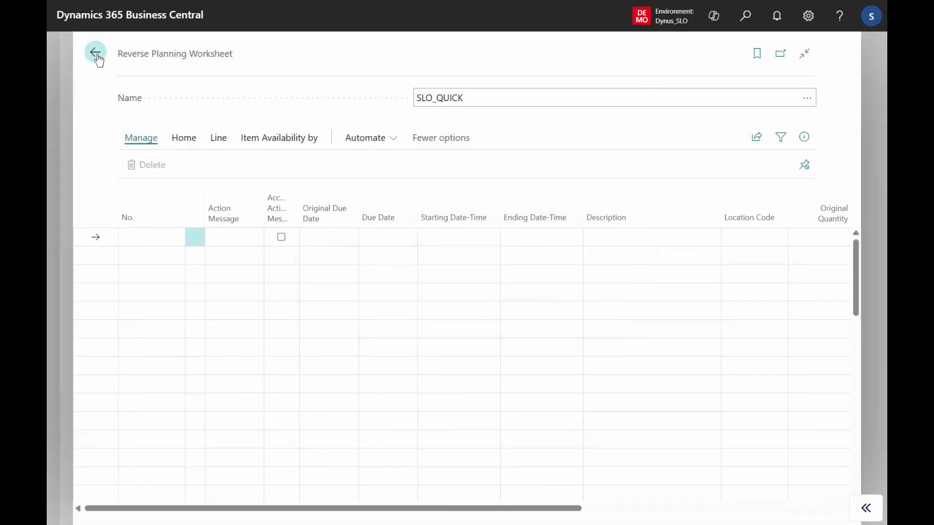
- Leave the worksheet and Simple MRP Planning, search for "move demand" and open the Reverse Planning - Move Demand Dates page
{"action": "left_click", "coordinate": [97, 58]}
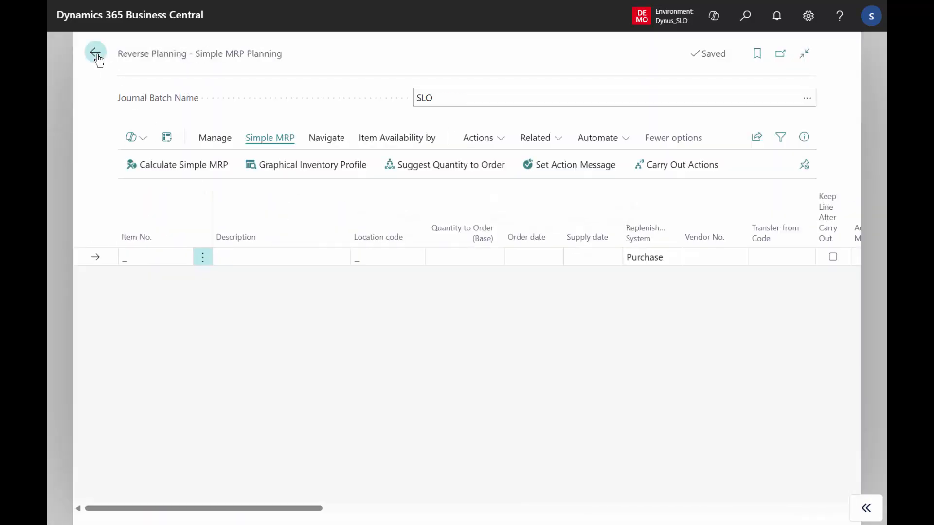
{"action": "left_click", "coordinate": [99, 61]}
{"action": "left_click", "coordinate": [745, 27]}
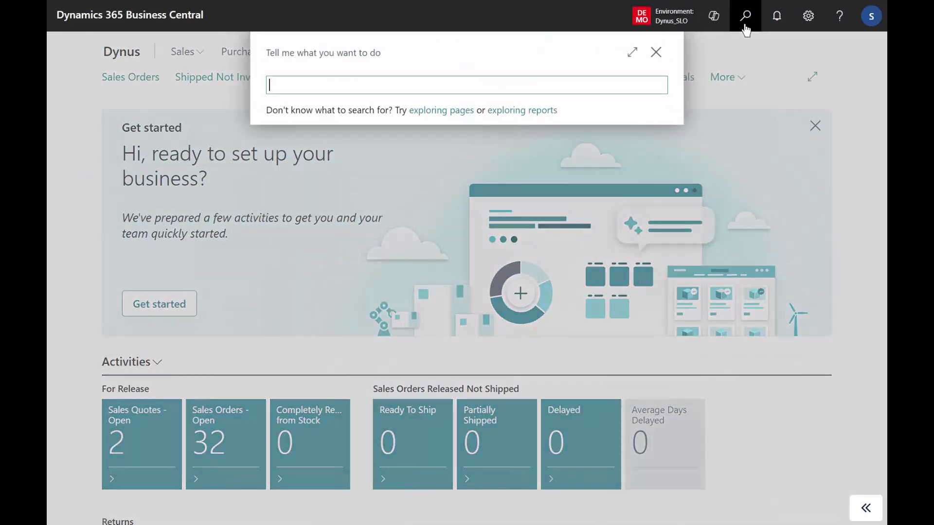
{"action": "type", "text": "move demand"}
{"action": "left_click", "coordinate": [400, 140]}
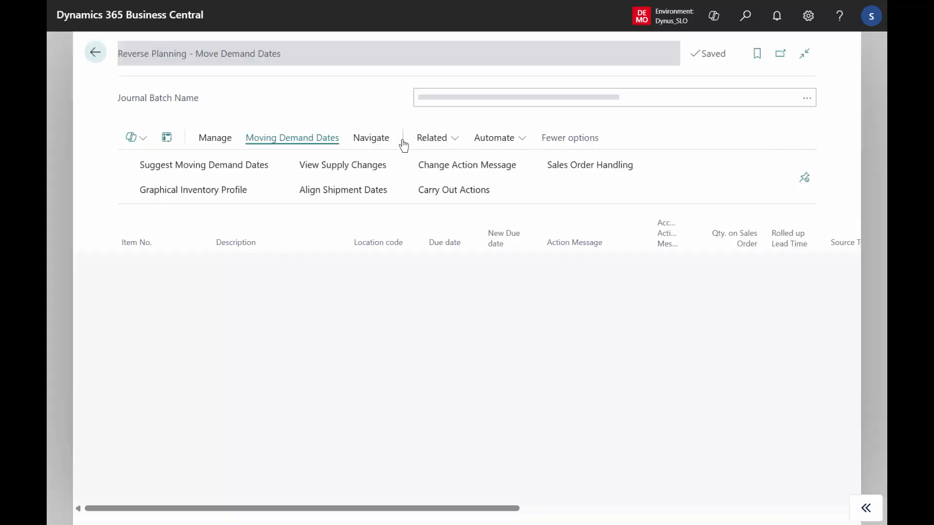
- Suggest moving demand dates using the MOVE DEMAND DATE template, keeping the 01-01-2025 to 31-12-2025 period and the PRODUCTION location filter
{"action": "left_click", "coordinate": [219, 167]}
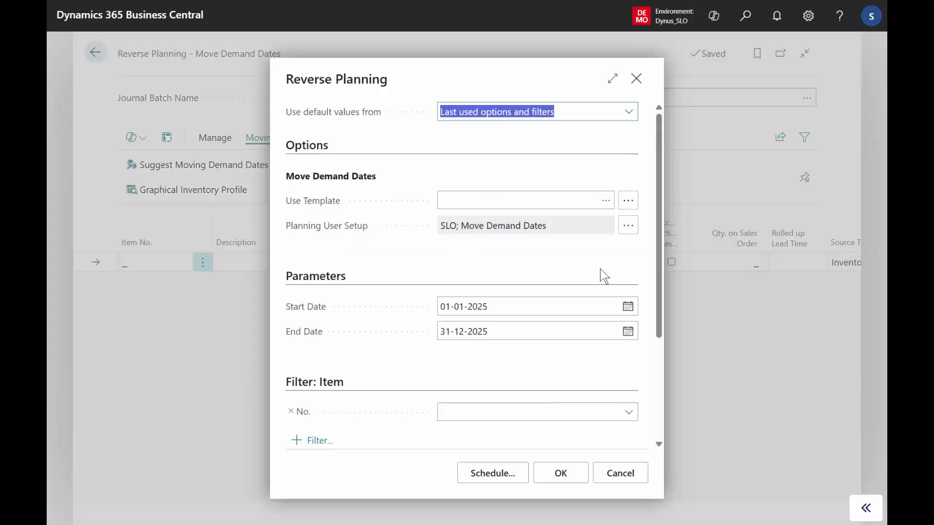
{"action": "left_click", "coordinate": [606, 200]}
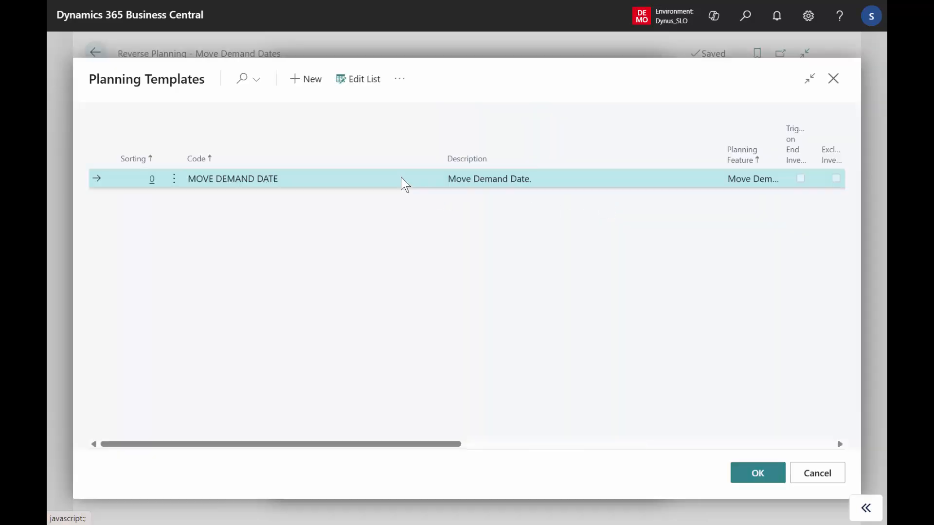
{"action": "left_click", "coordinate": [754, 474]}
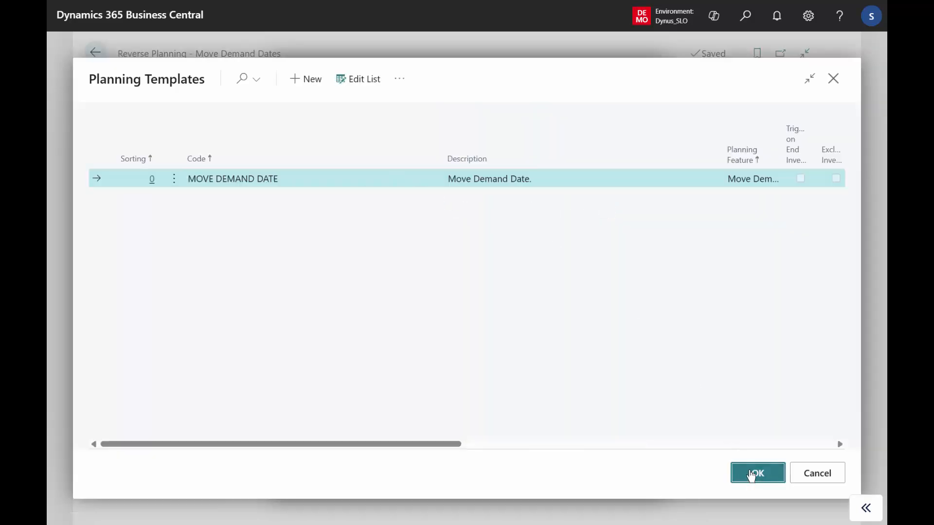
{"action": "left_click", "coordinate": [580, 315]}
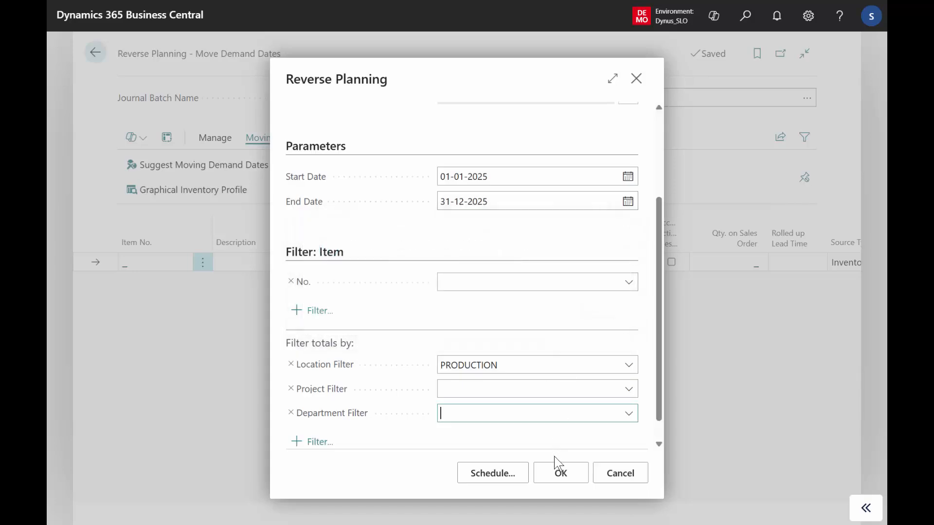
{"action": "left_click", "coordinate": [560, 474]}
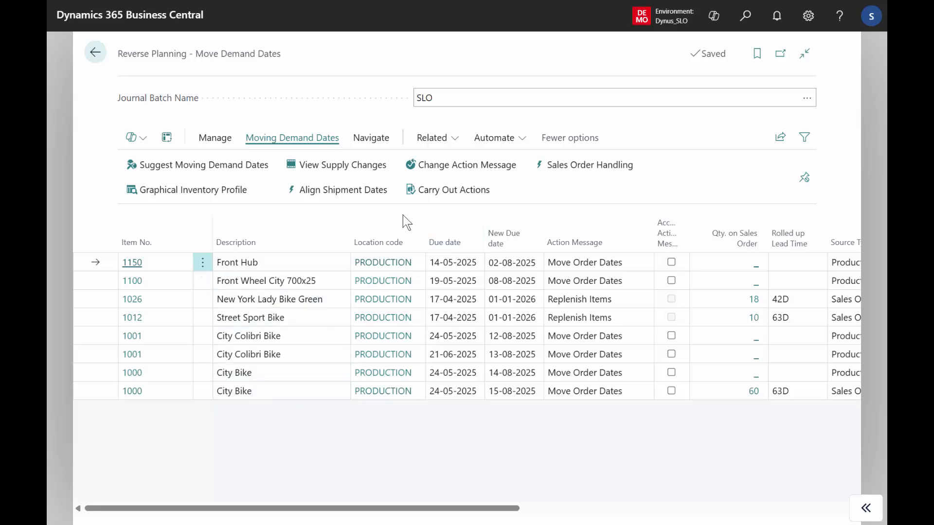
- Accept the action messages on the Move Demand Dates lines and carry out the actions, opening the Reverse Planning Worksheet
{"action": "left_click", "coordinate": [486, 167]}
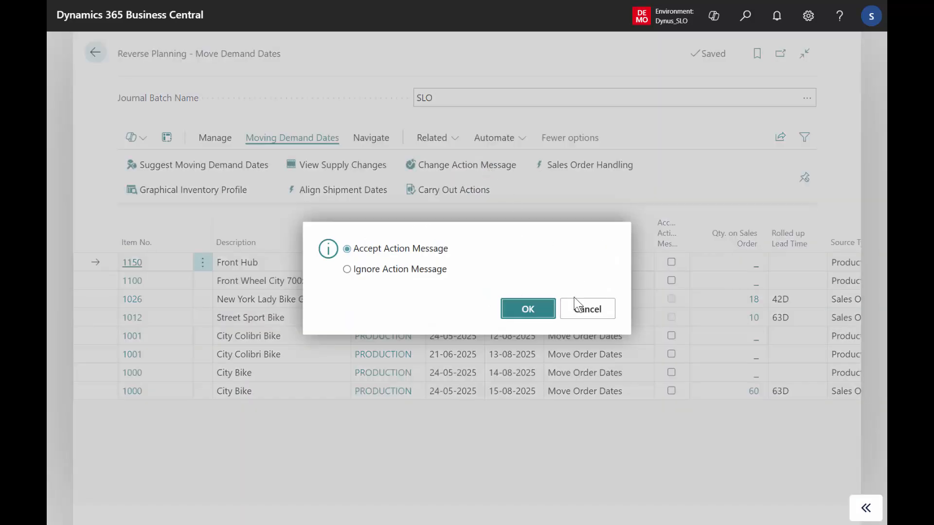
{"action": "left_click", "coordinate": [529, 307]}
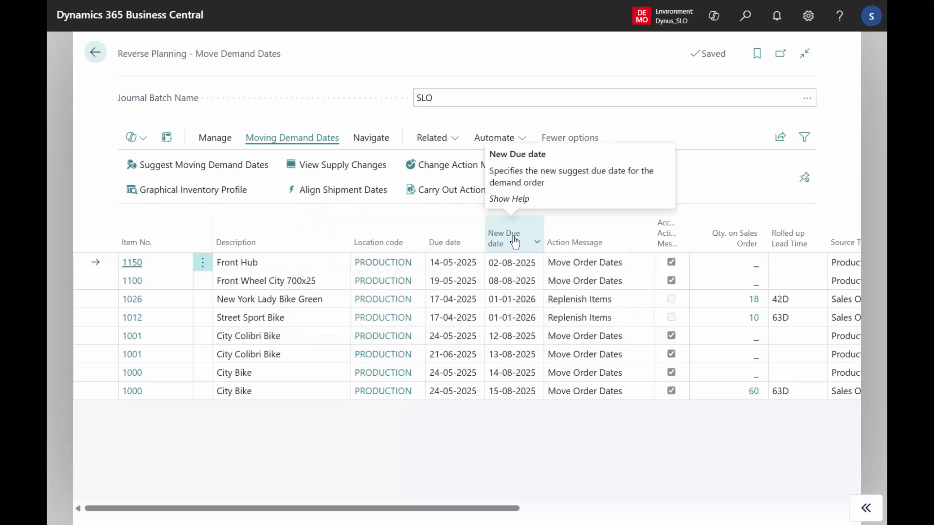
{"action": "left_click", "coordinate": [455, 195]}
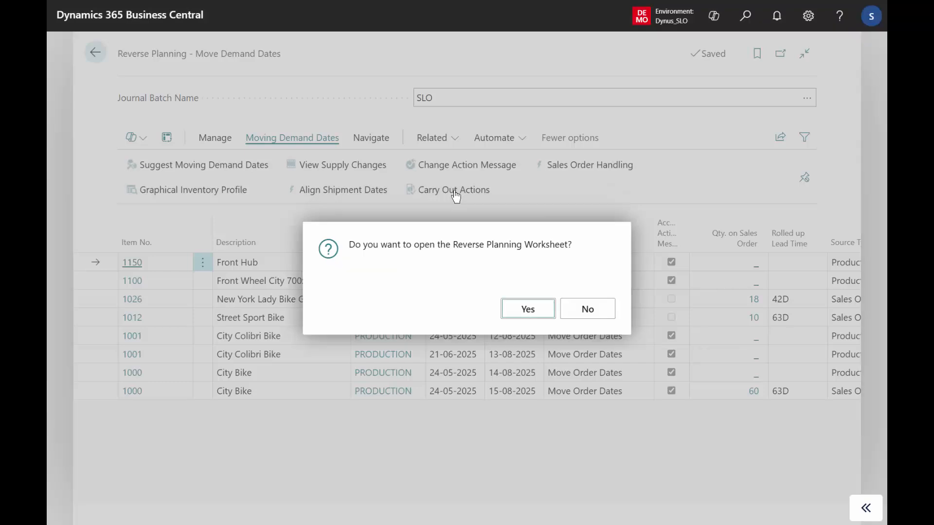
{"action": "left_click", "coordinate": [537, 315]}
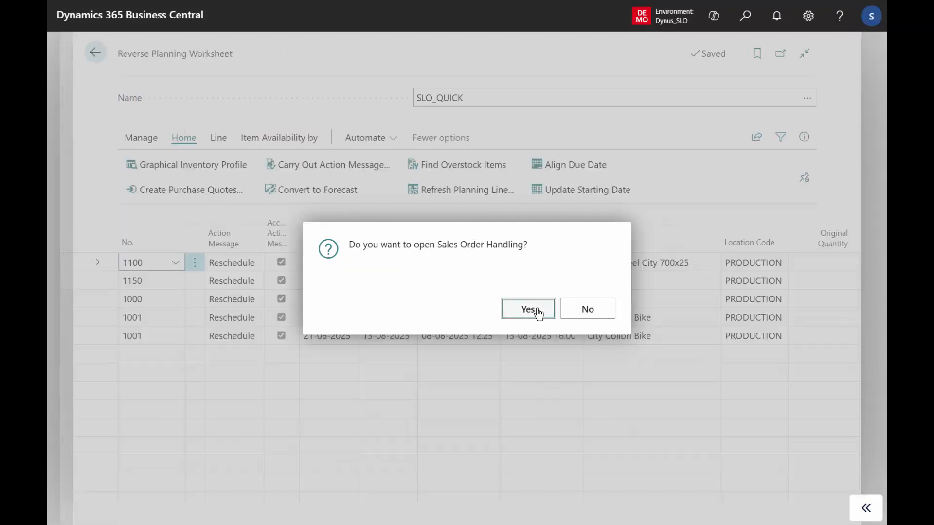
- Open Sales Order Handling to view the affected sales order line, and return to the Reverse Planning Worksheet
{"action": "left_click", "coordinate": [537, 311]}
{"action": "left_click", "coordinate": [590, 312]}
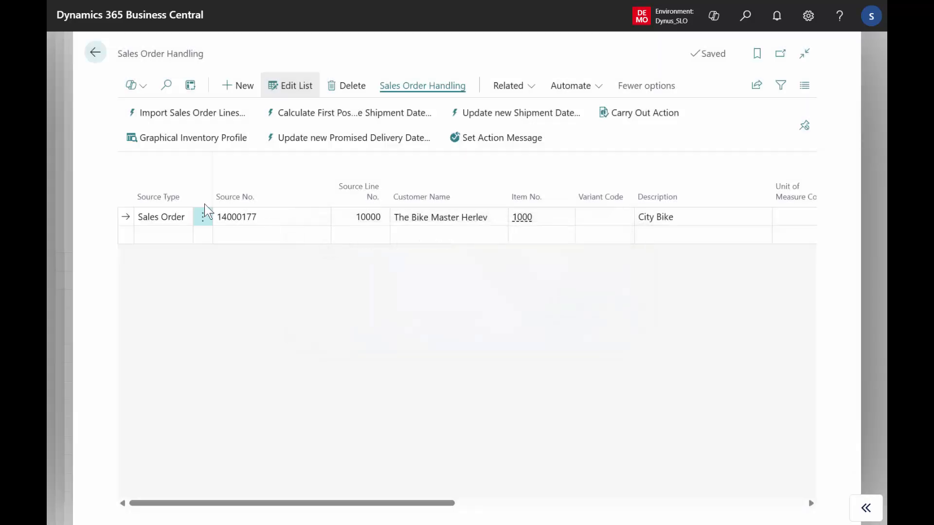
{"action": "left_click", "coordinate": [97, 54]}
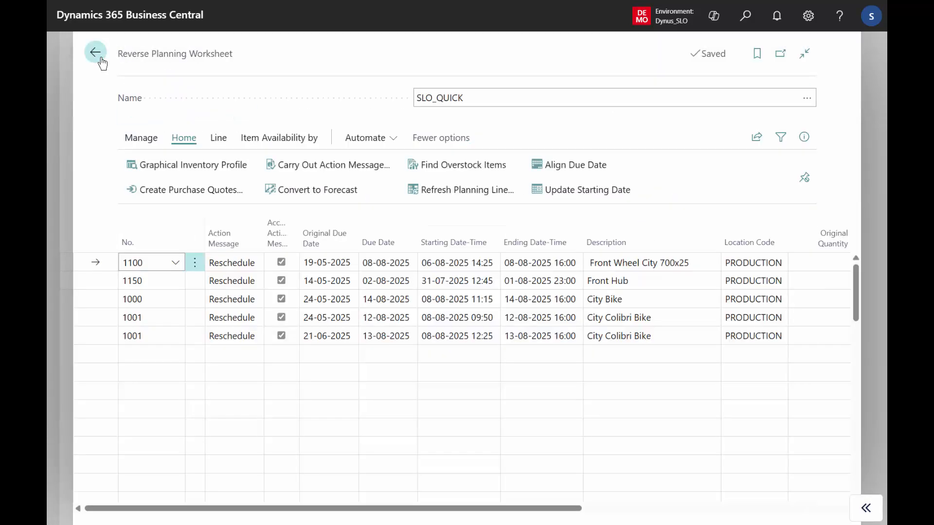